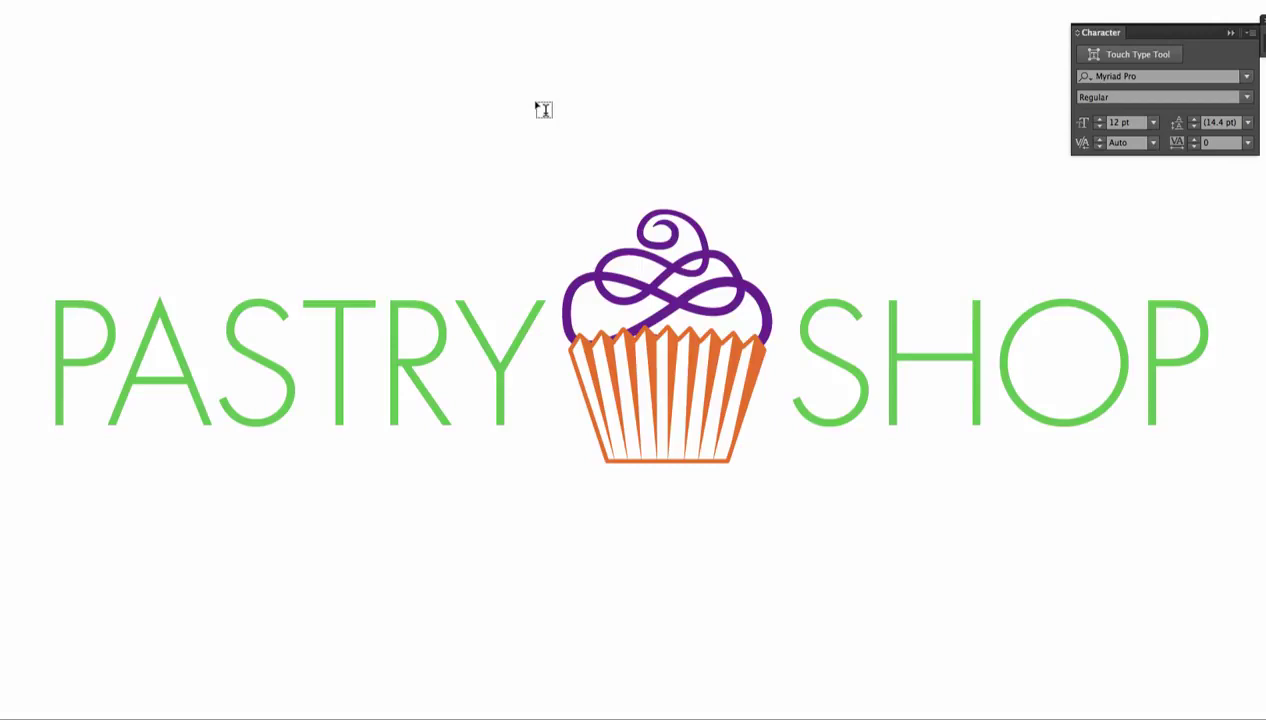
Step: Retype the letter S in PASTRY, after briefly trying a D in its place
drag(498, 360, 78, 372)
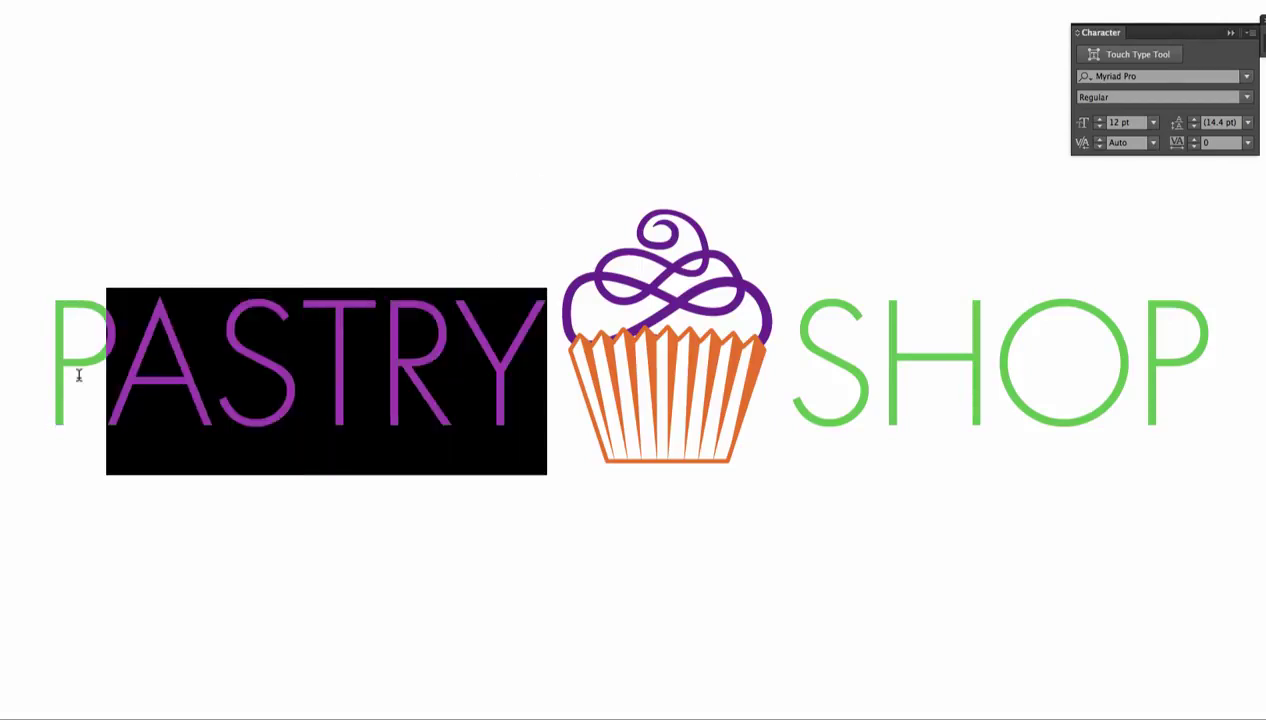
click(270, 375)
drag(294, 374, 244, 377)
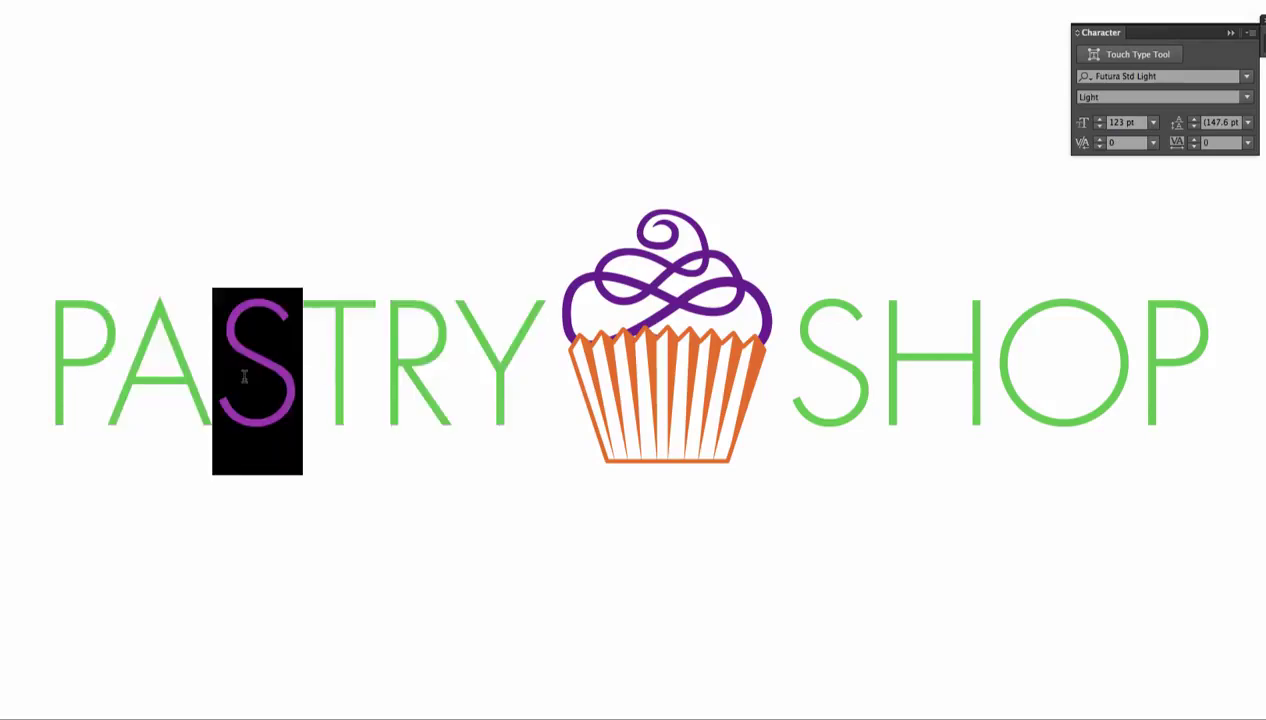
key(BackSpace)
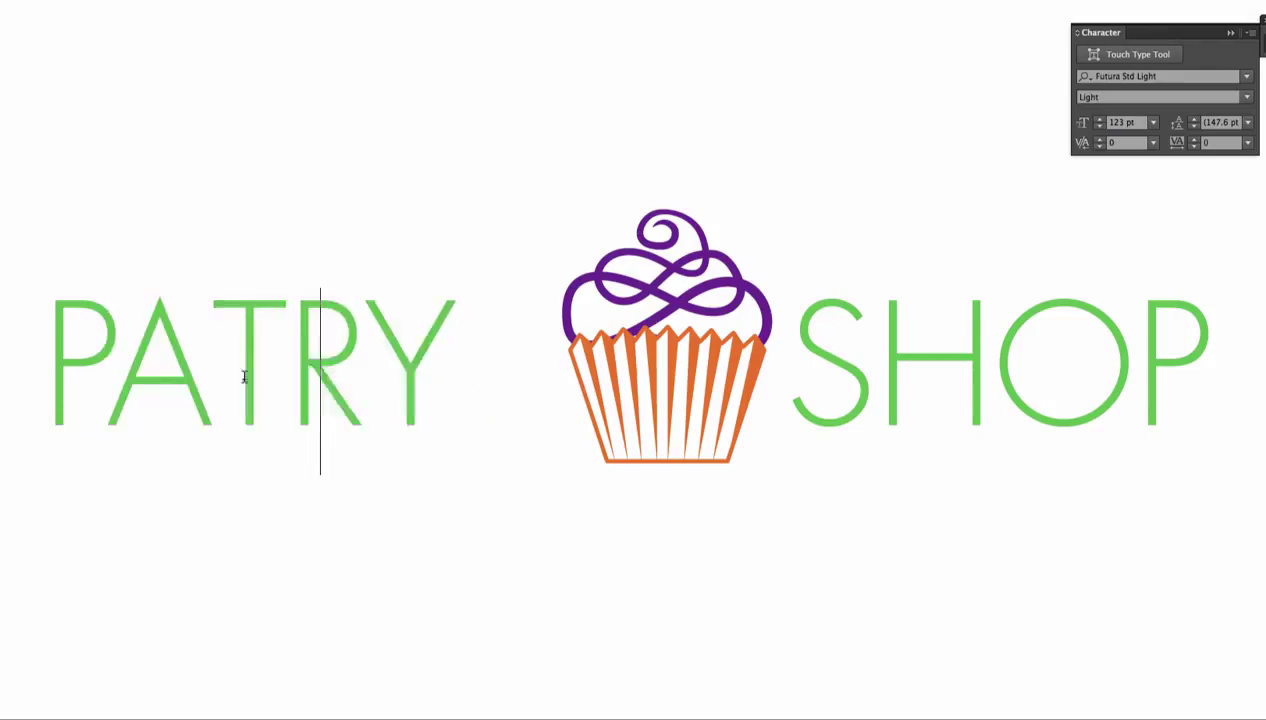
text(D)
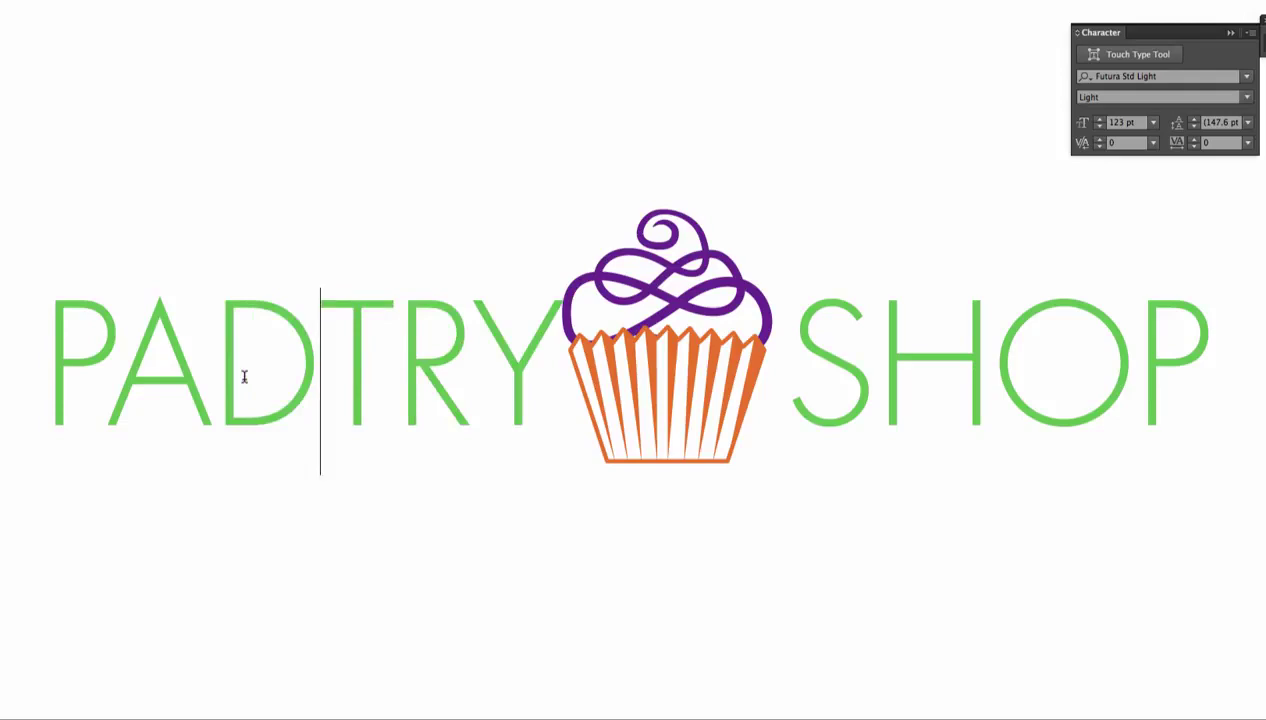
key(BackSpace)
text(S)
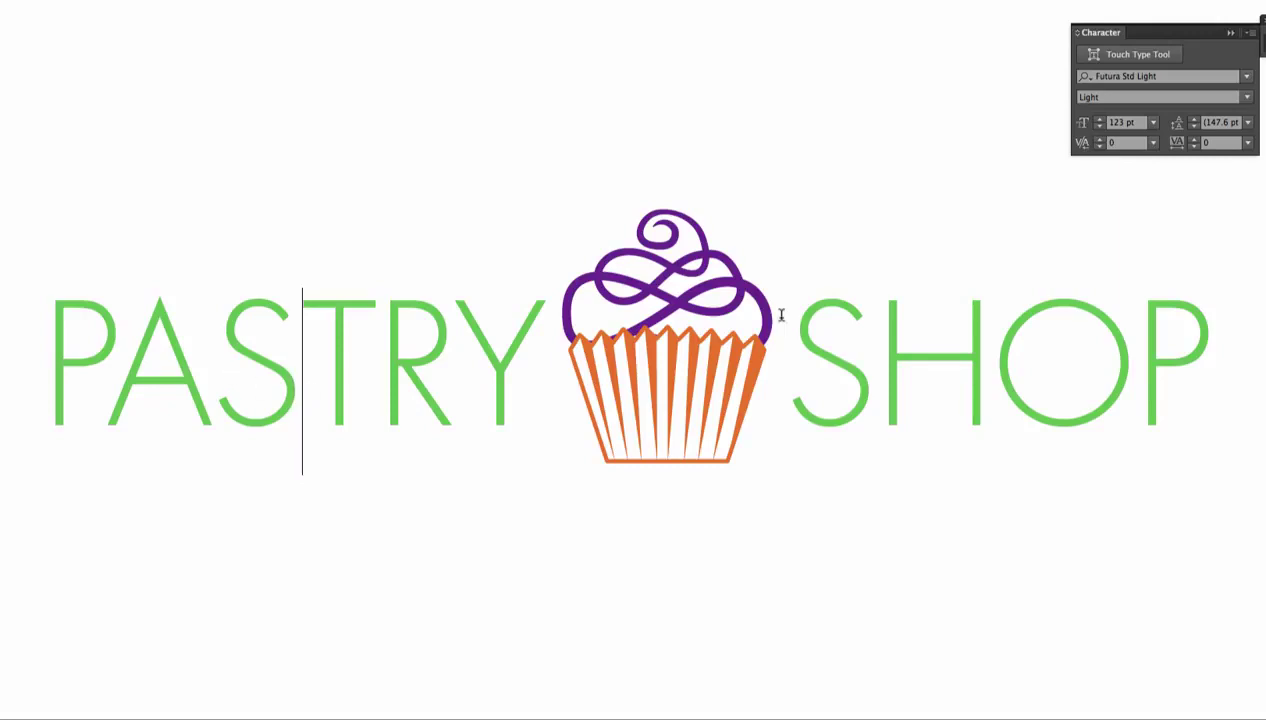
Step: Keep the lettering in Futura Std Light and return to the Selection tool
click(1247, 77)
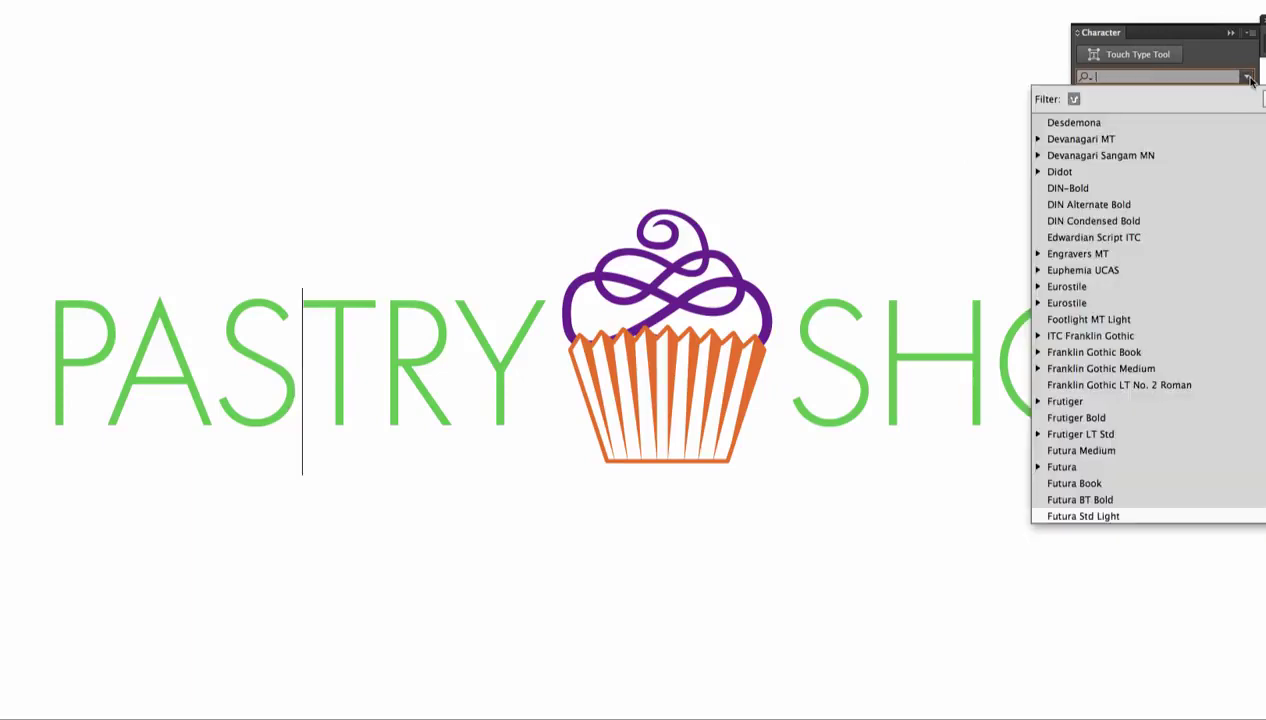
key(Return)
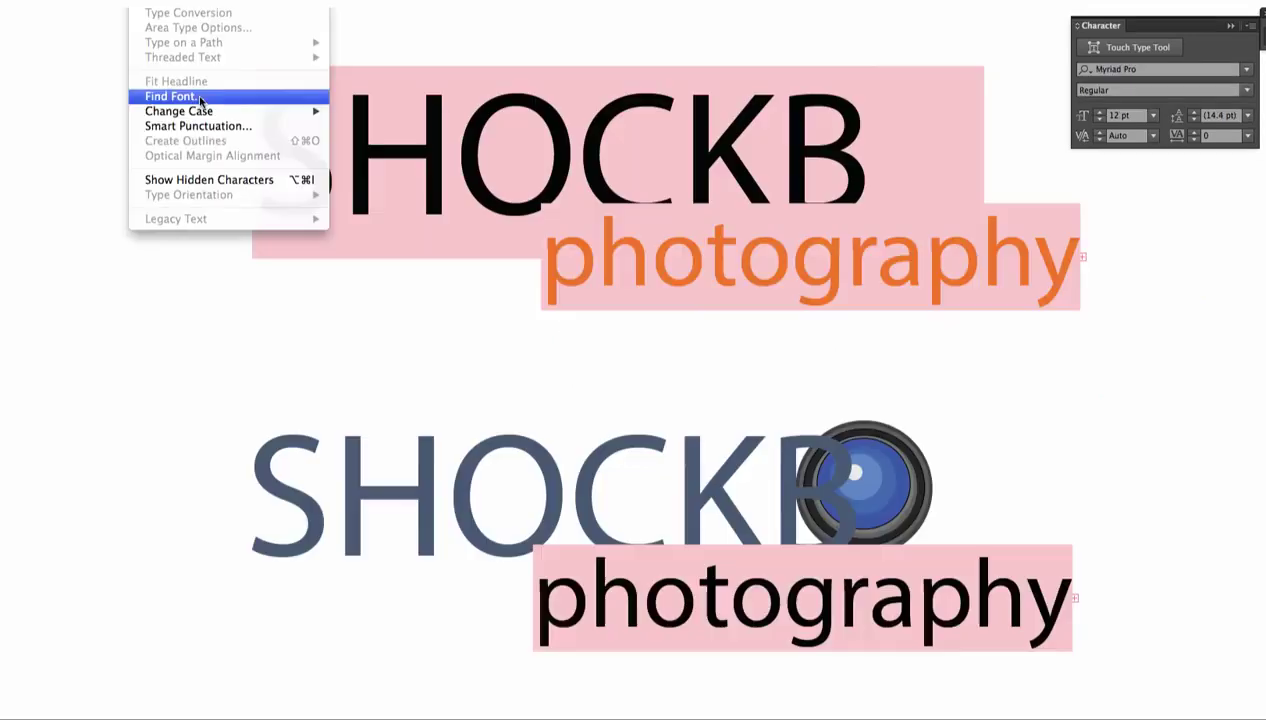
click(190, 95)
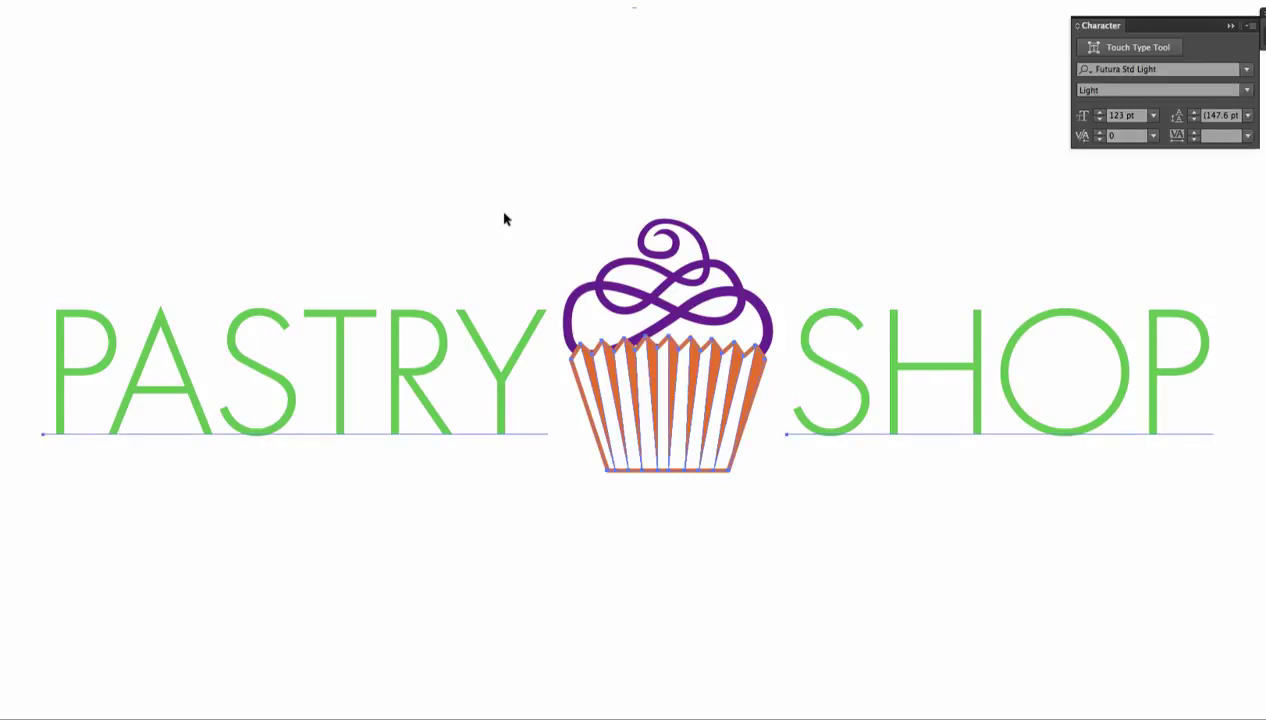
Step: Bring up shocklogo_livetext.ai showing both SHOCKBOX photography logo versions
key(ctrl+shift+o)
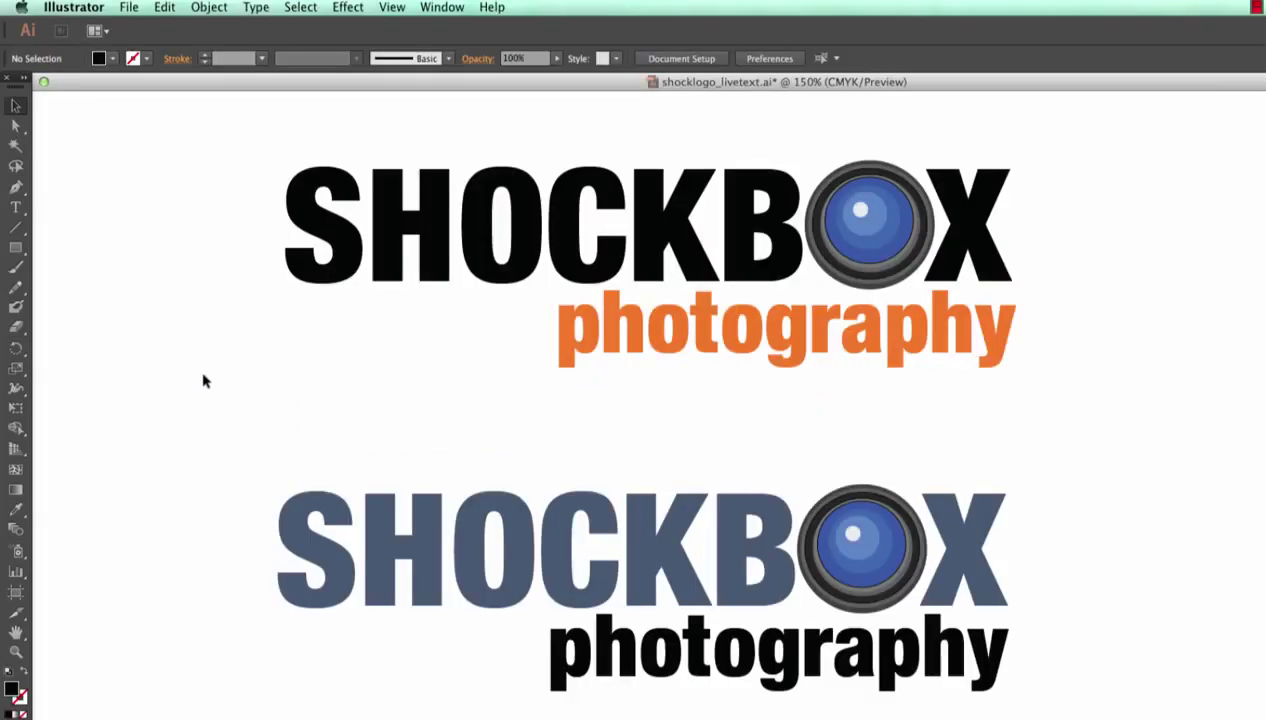
Step: Run Object > Unlock All to free the locked Sans Black Cond. text objects
scroll(214, 374, down, 1)
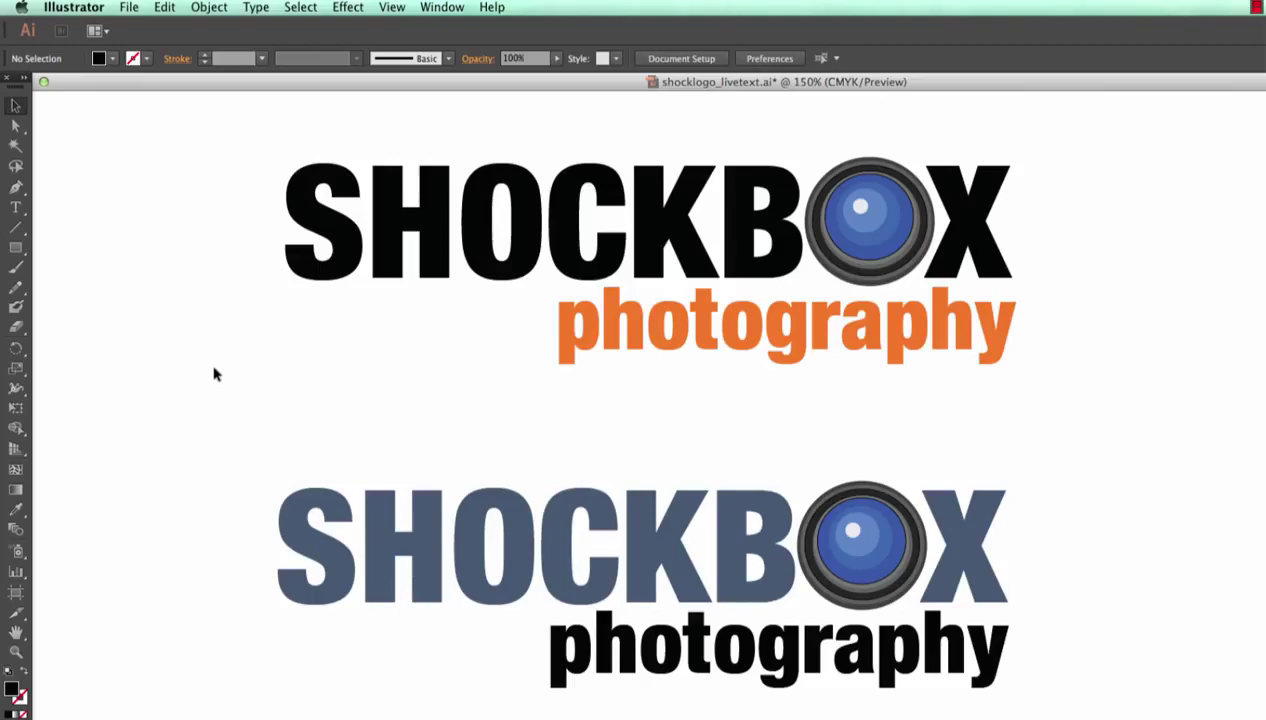
click(232, 8)
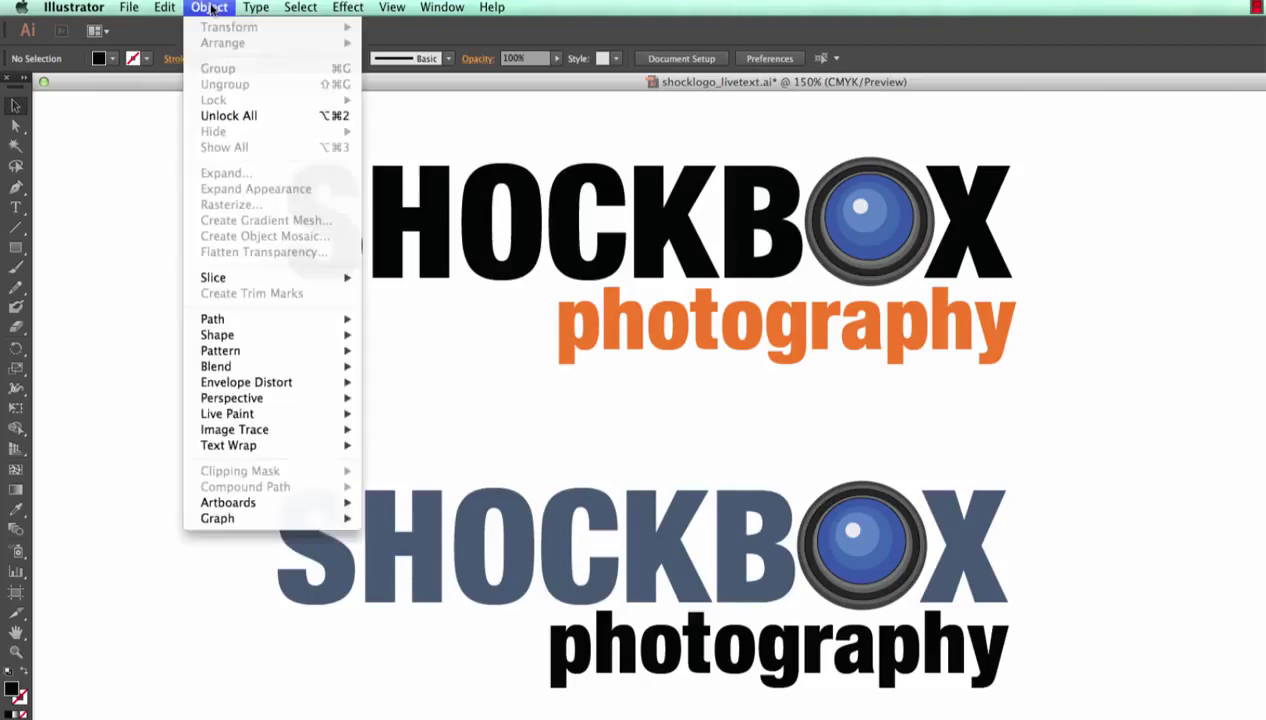
click(248, 118)
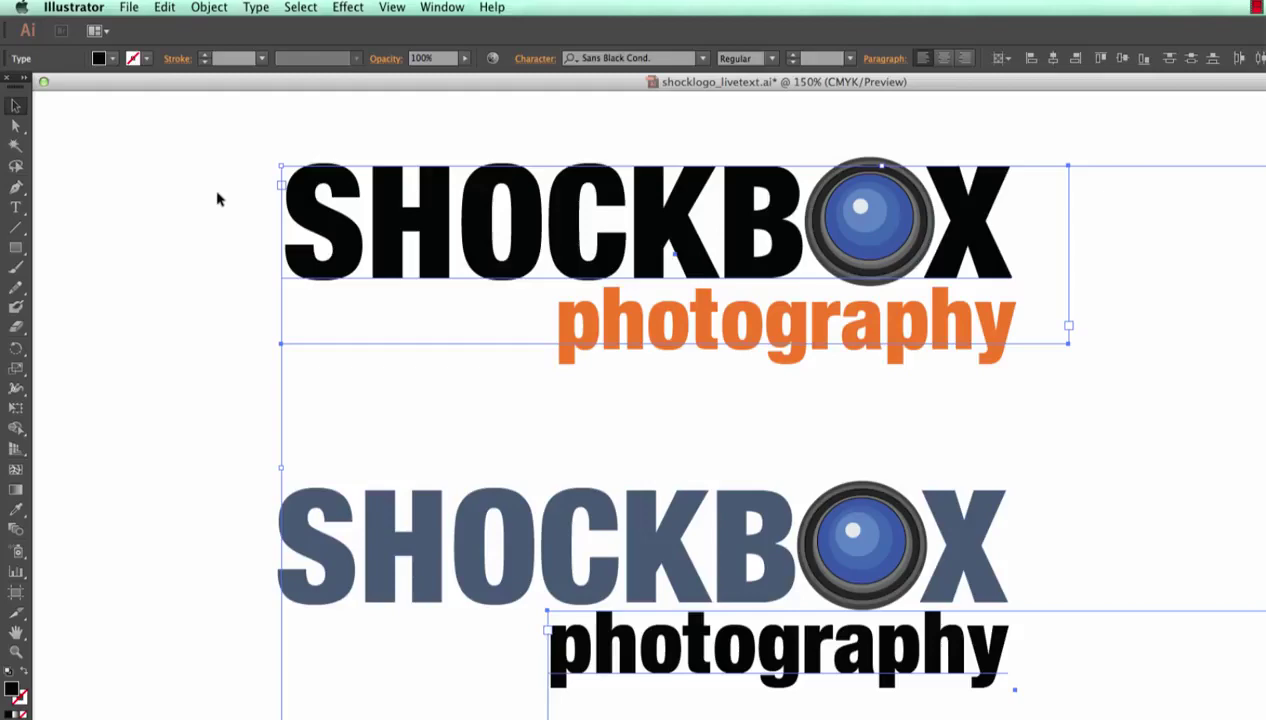
Step: Select all artwork and outline the SHOCKBOX and photography lettering
click(303, 7)
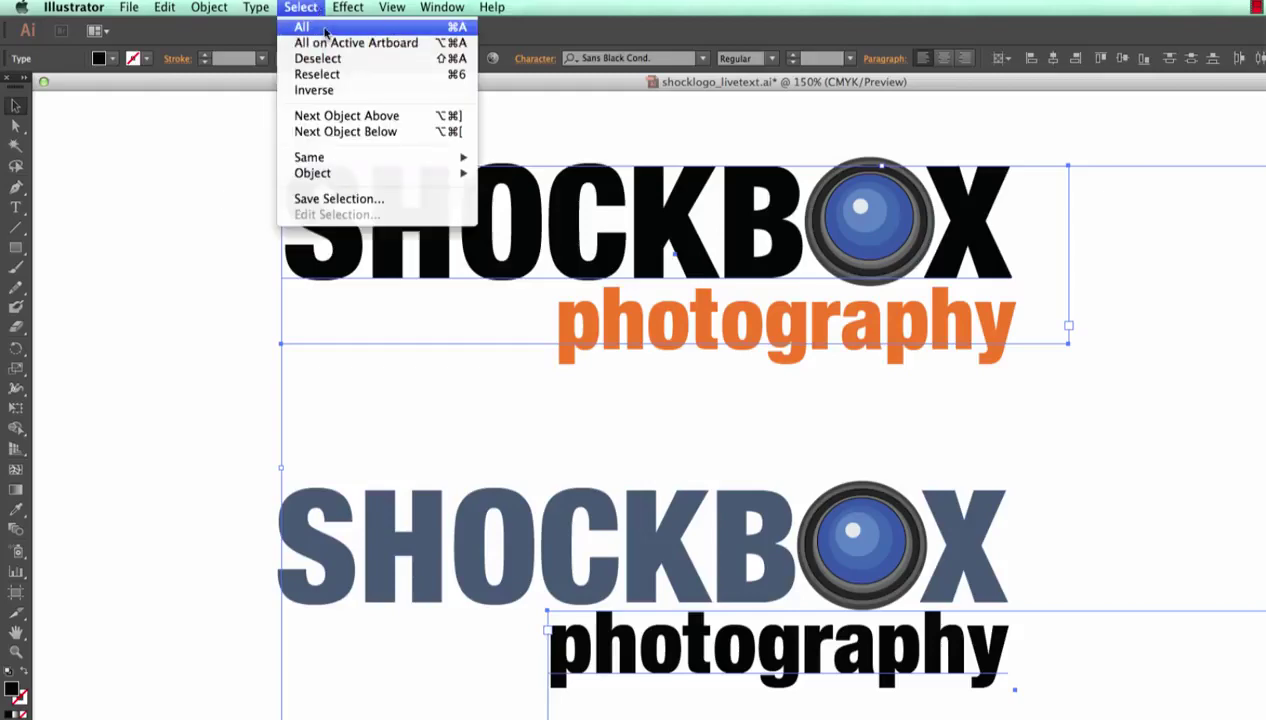
click(324, 28)
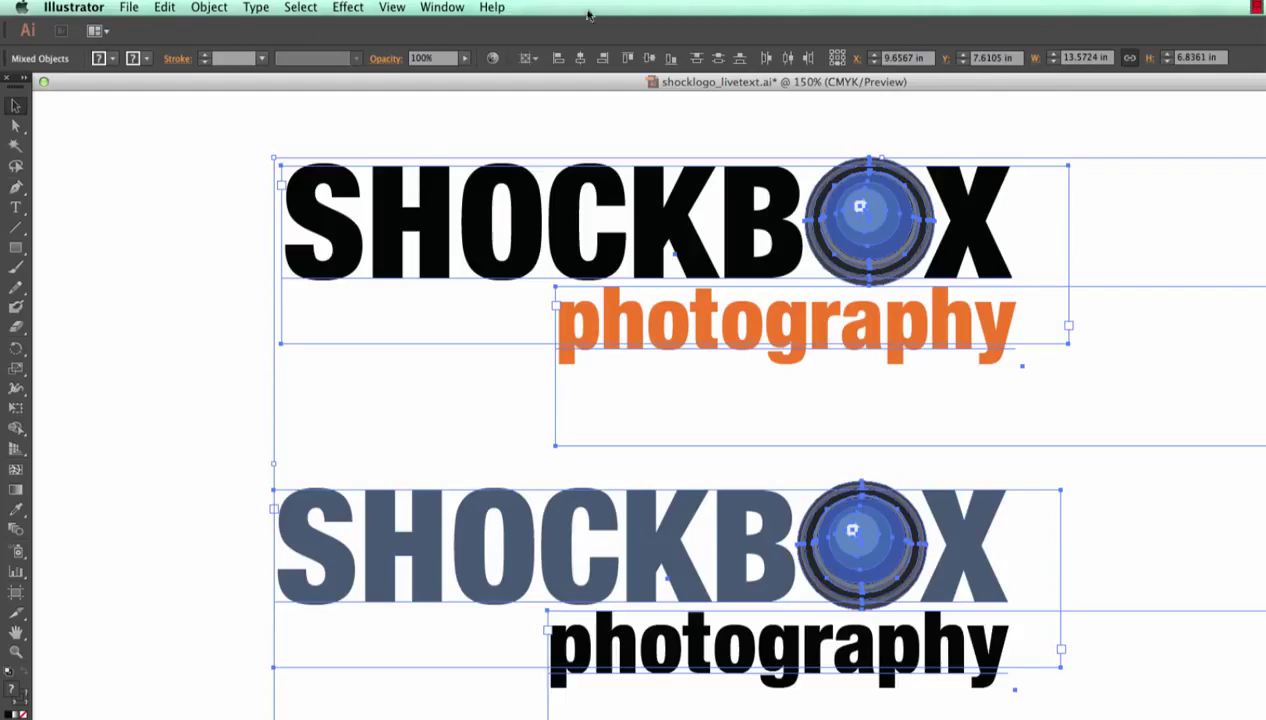
click(262, 10)
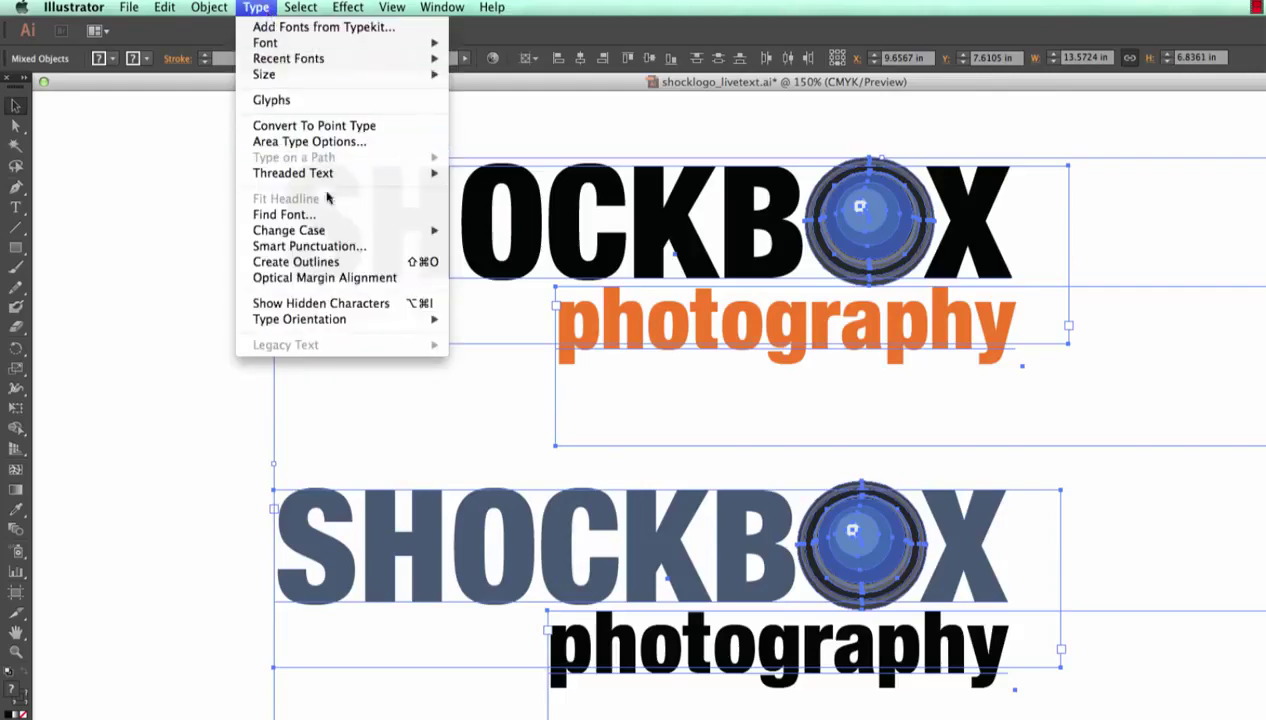
click(300, 262)
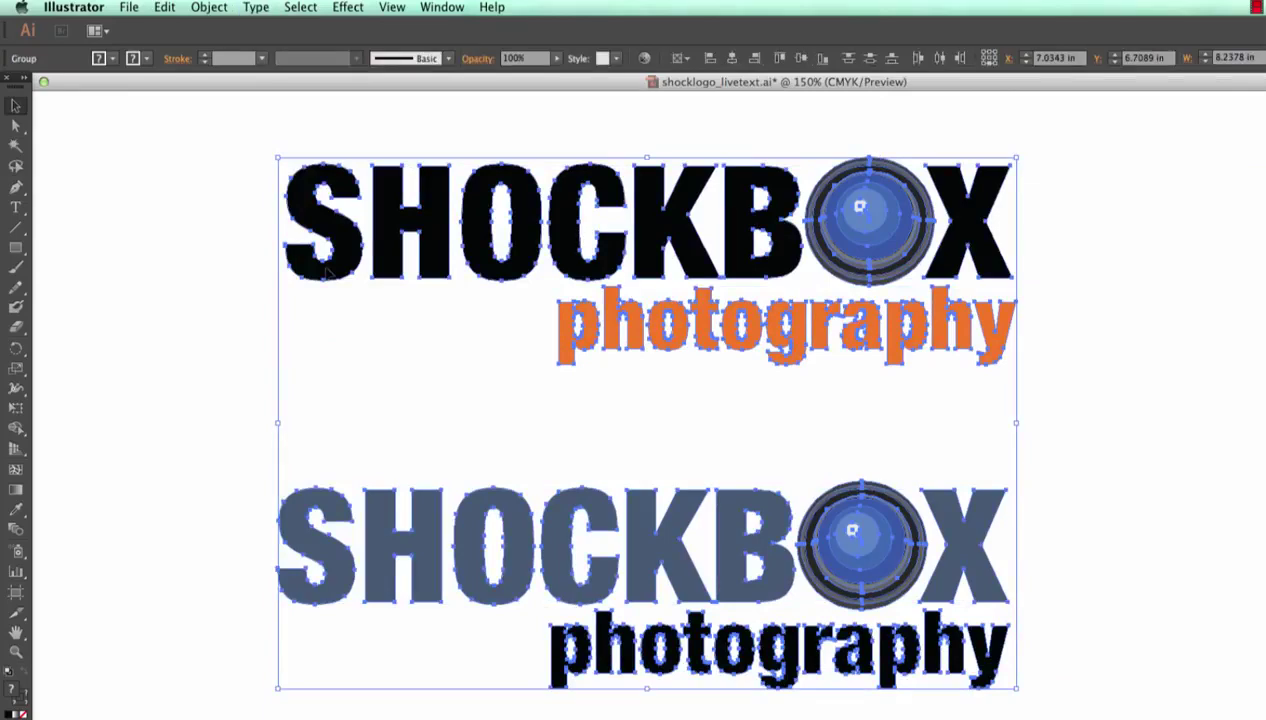
Step: Open Find Font to confirm the outlined SHOCKBOX document lists no fonts
click(256, 9)
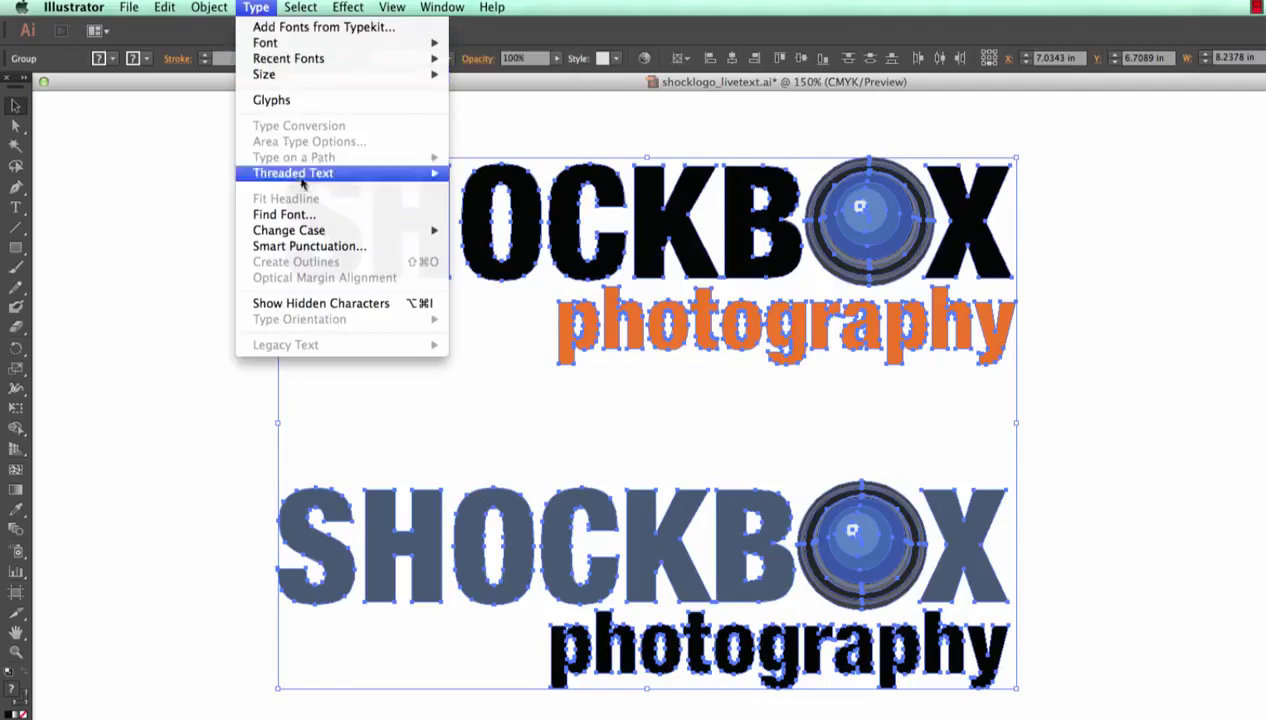
click(284, 215)
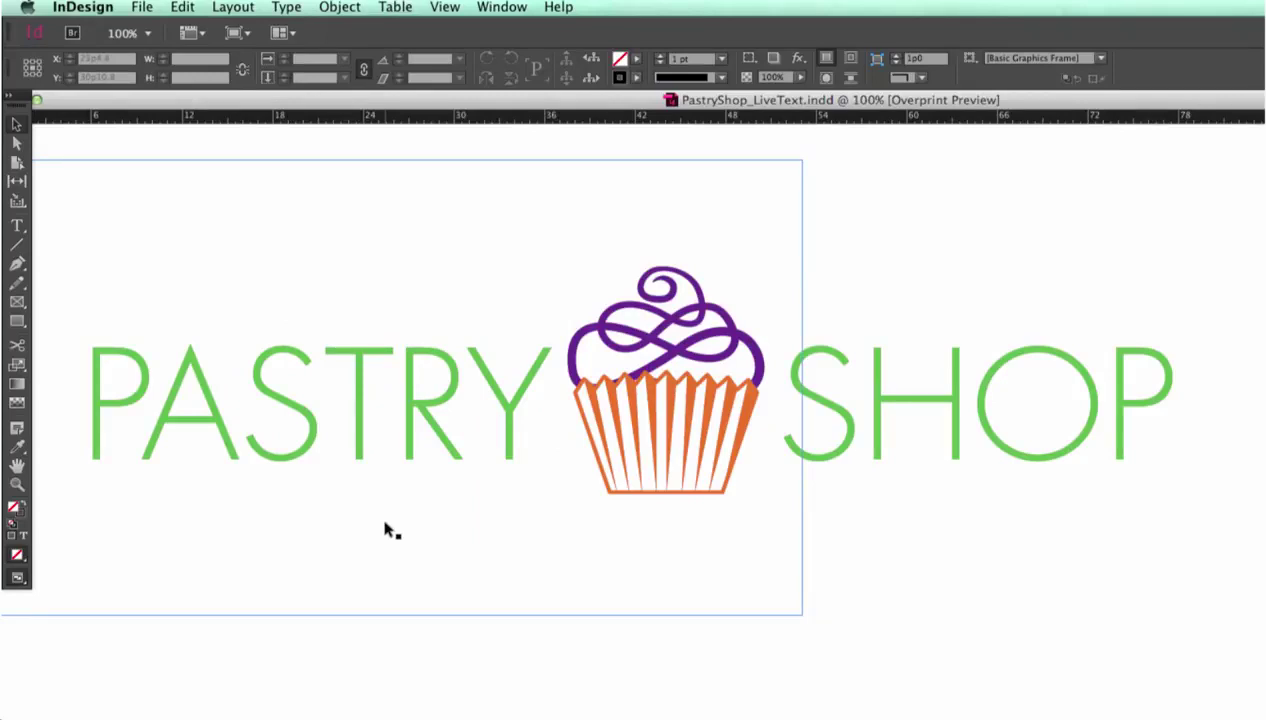
click(340, 7)
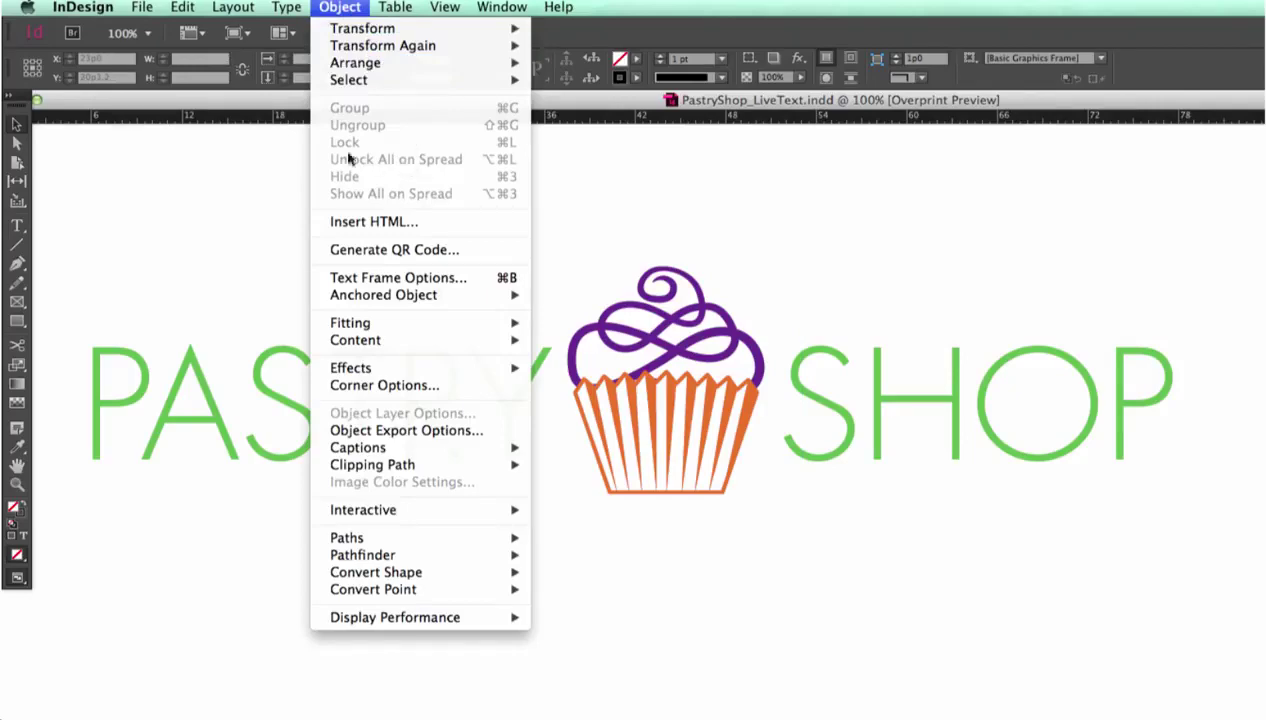
click(630, 188)
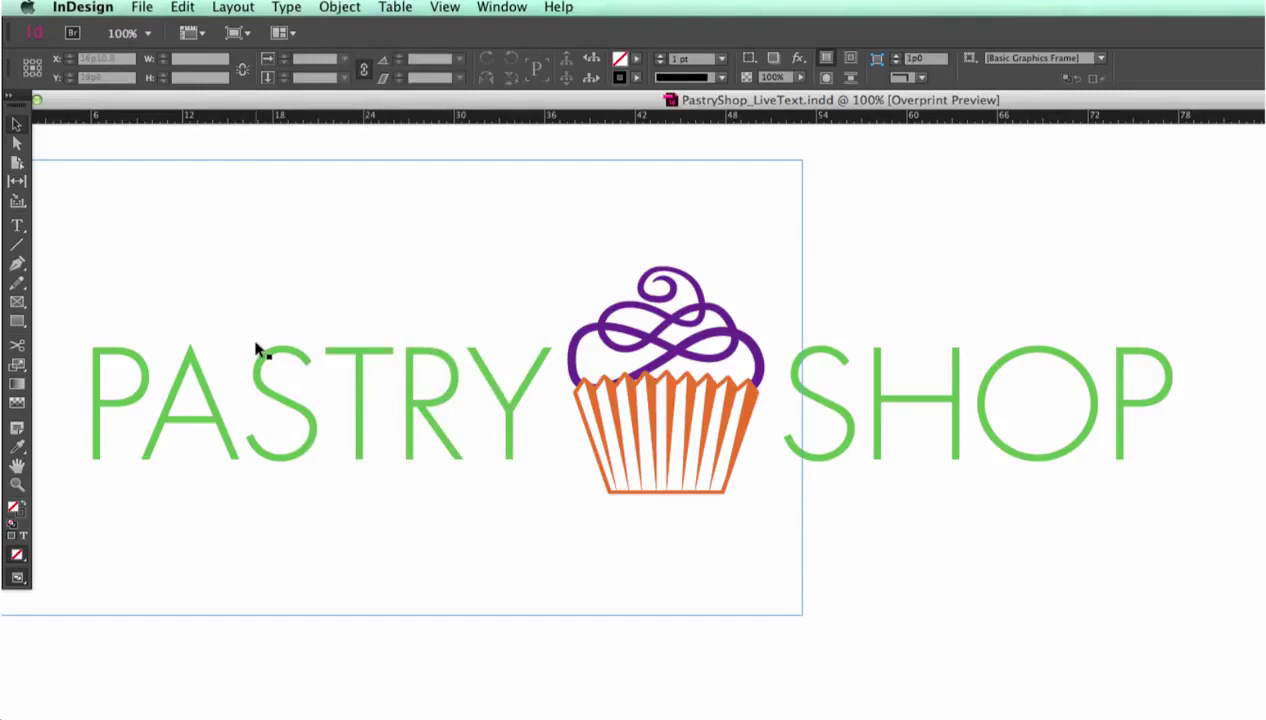
Step: Select the cupcake graphic and all text frames on the PastryShop_LiveText.indd page
click(182, 7)
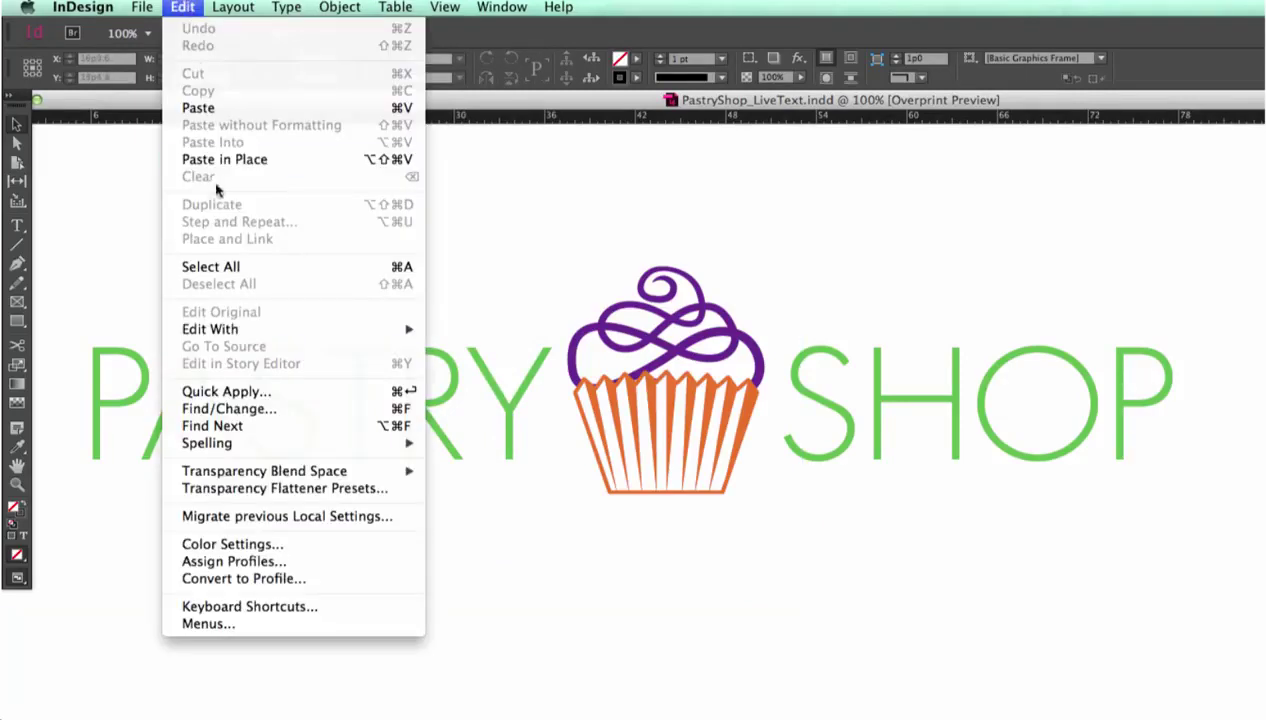
click(261, 267)
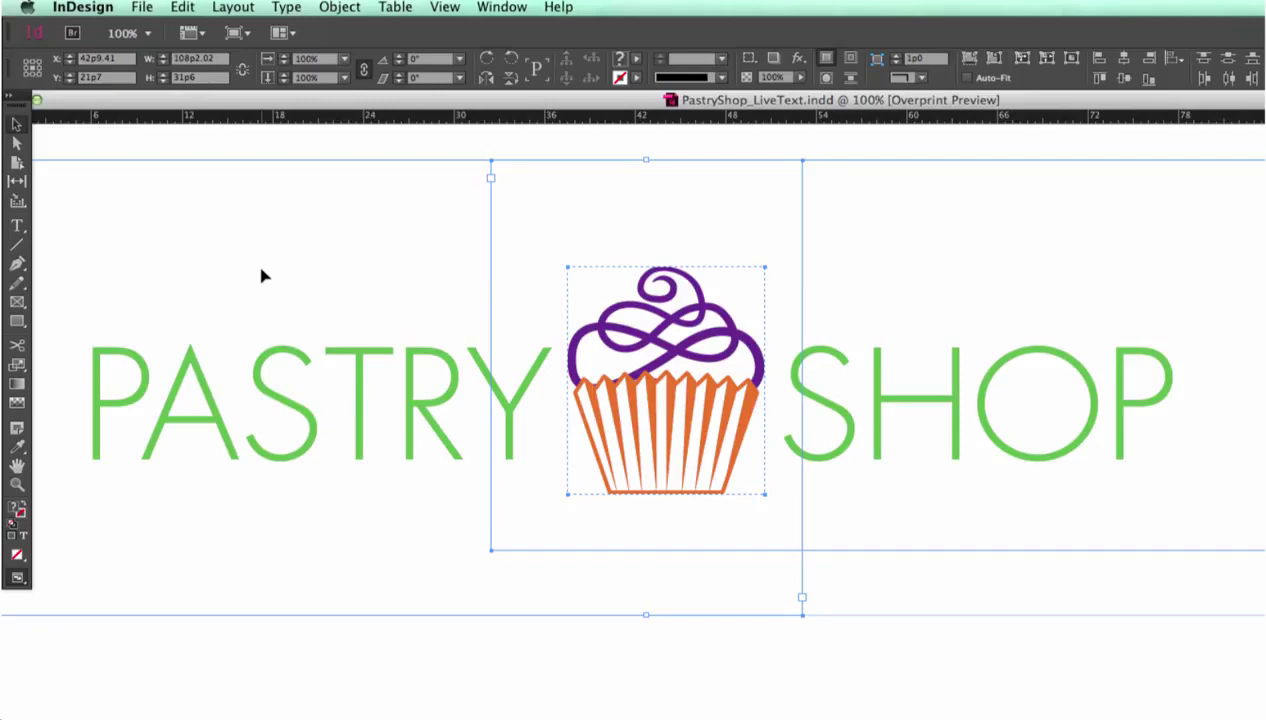
Step: Browse the Type menu's Bulleted & Numbered Lists, dismiss it, and bring the Type menu back
click(286, 7)
mouse_move(386, 462)
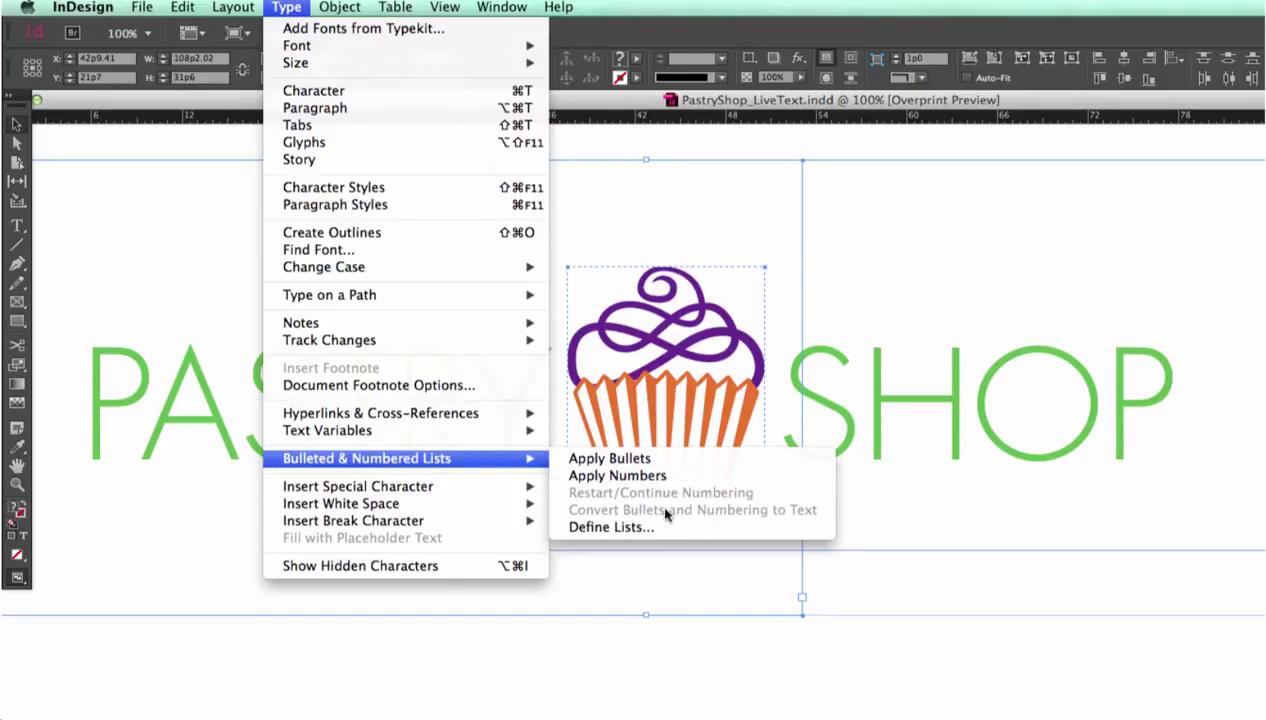
click(847, 381)
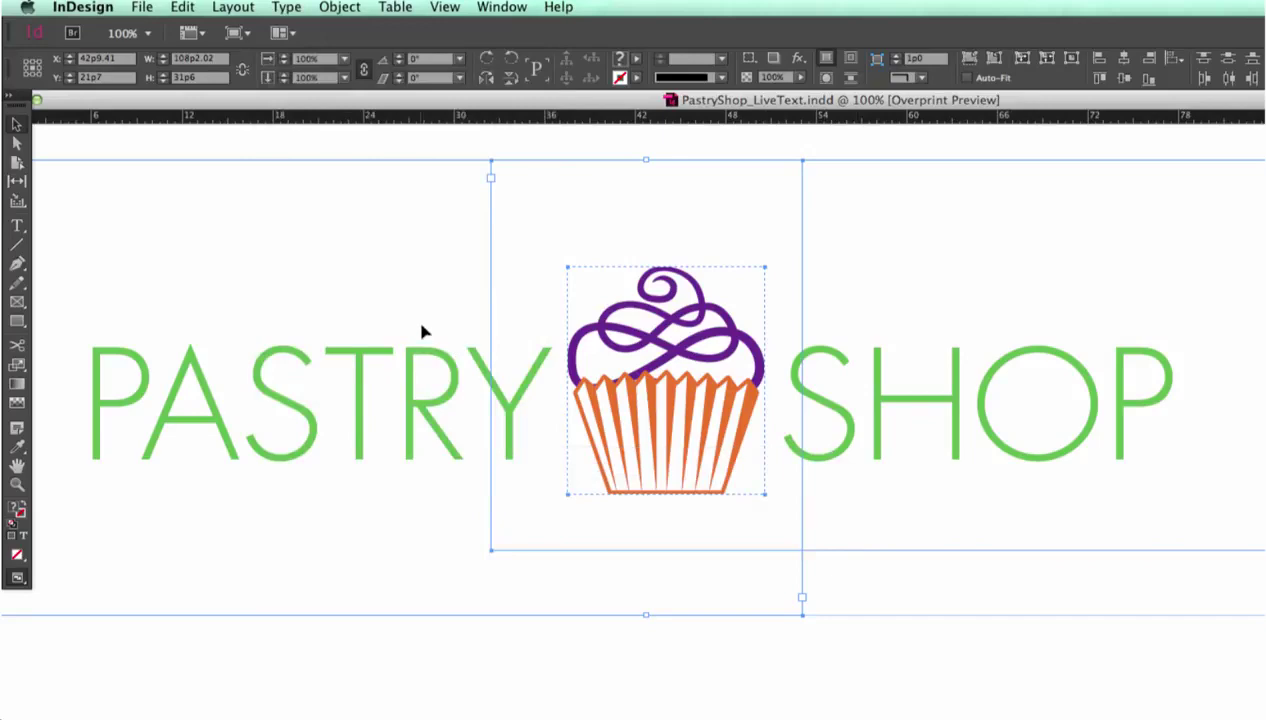
click(297, 9)
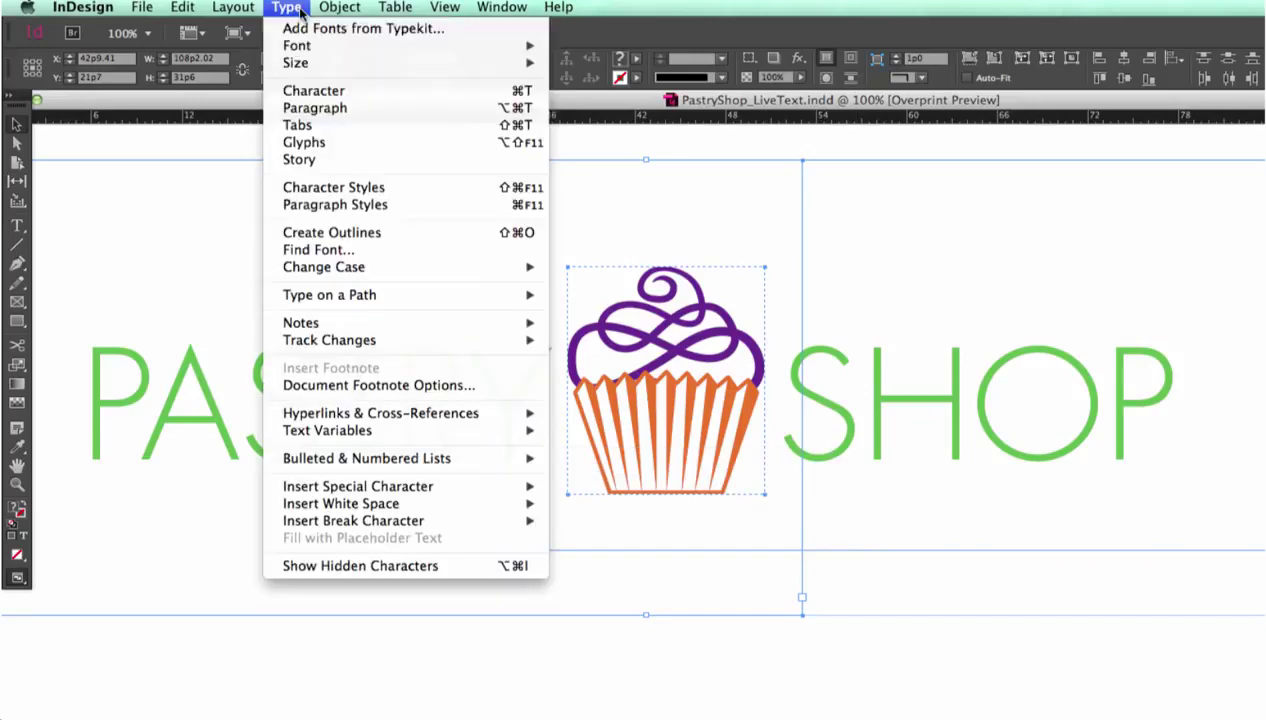
Step: Outline the PASTRY SHOP text and verify Find Font shows 0 fonts and 0 missing
click(416, 233)
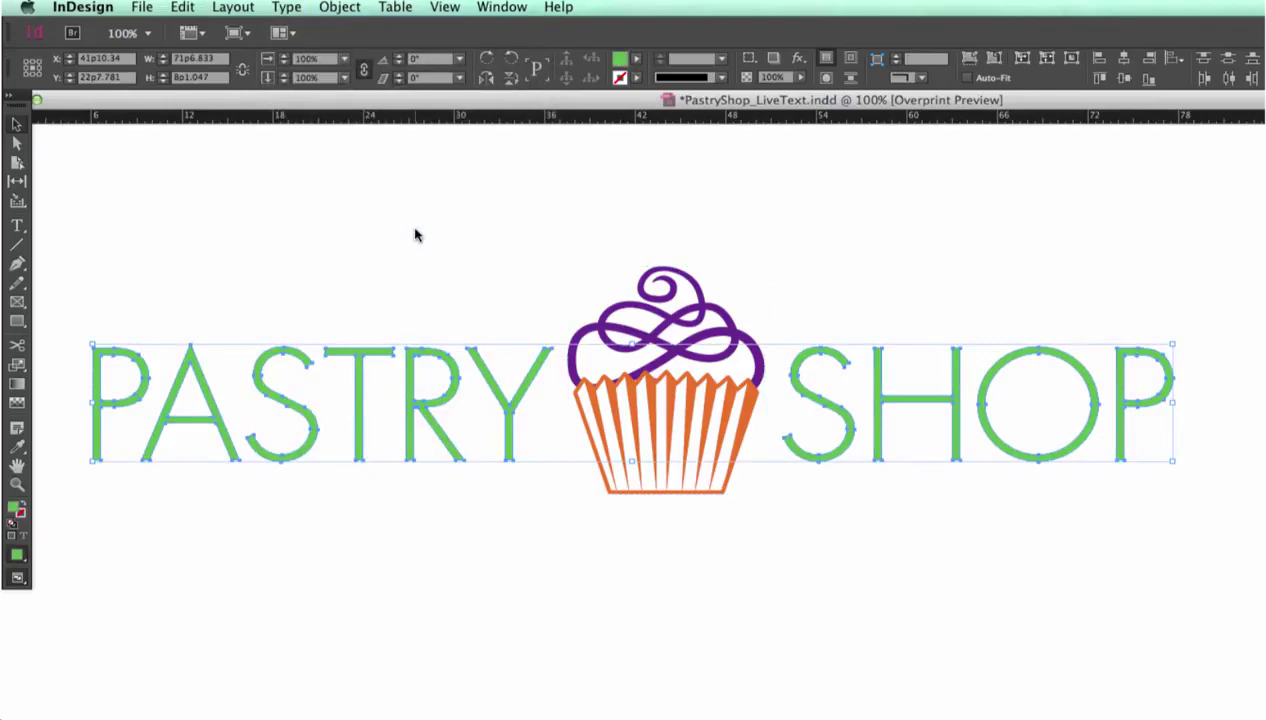
click(291, 9)
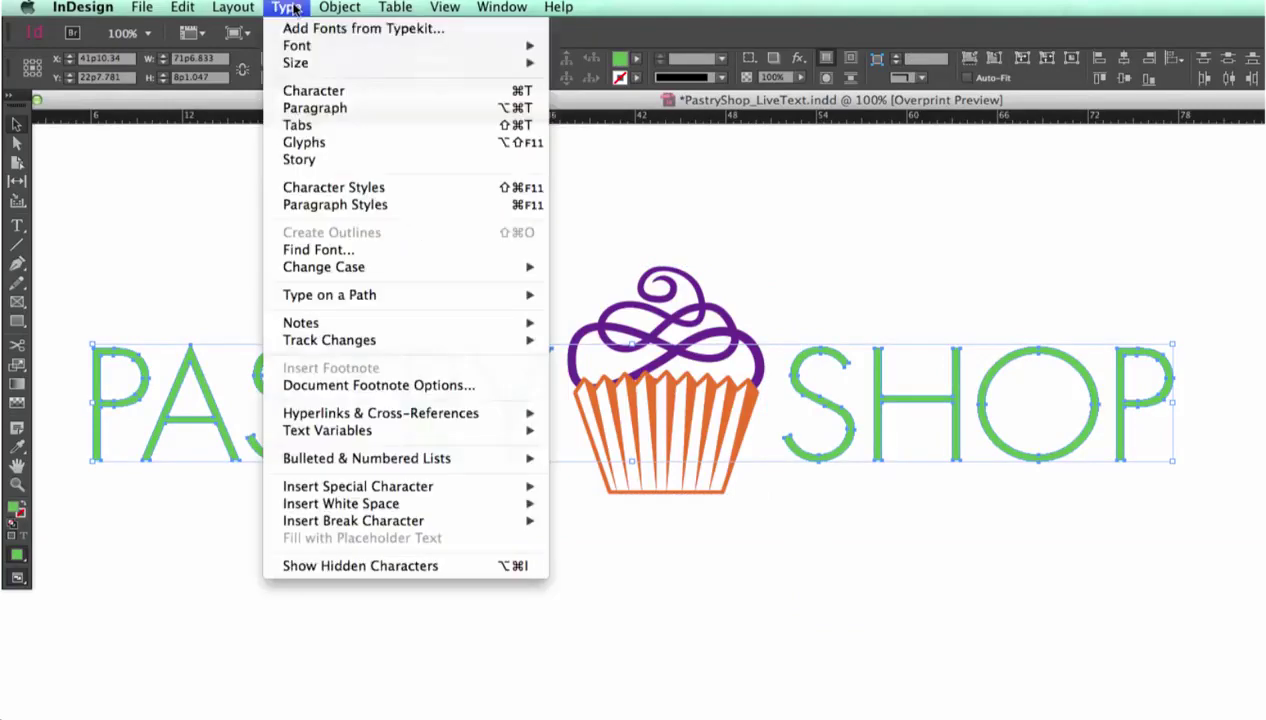
click(367, 249)
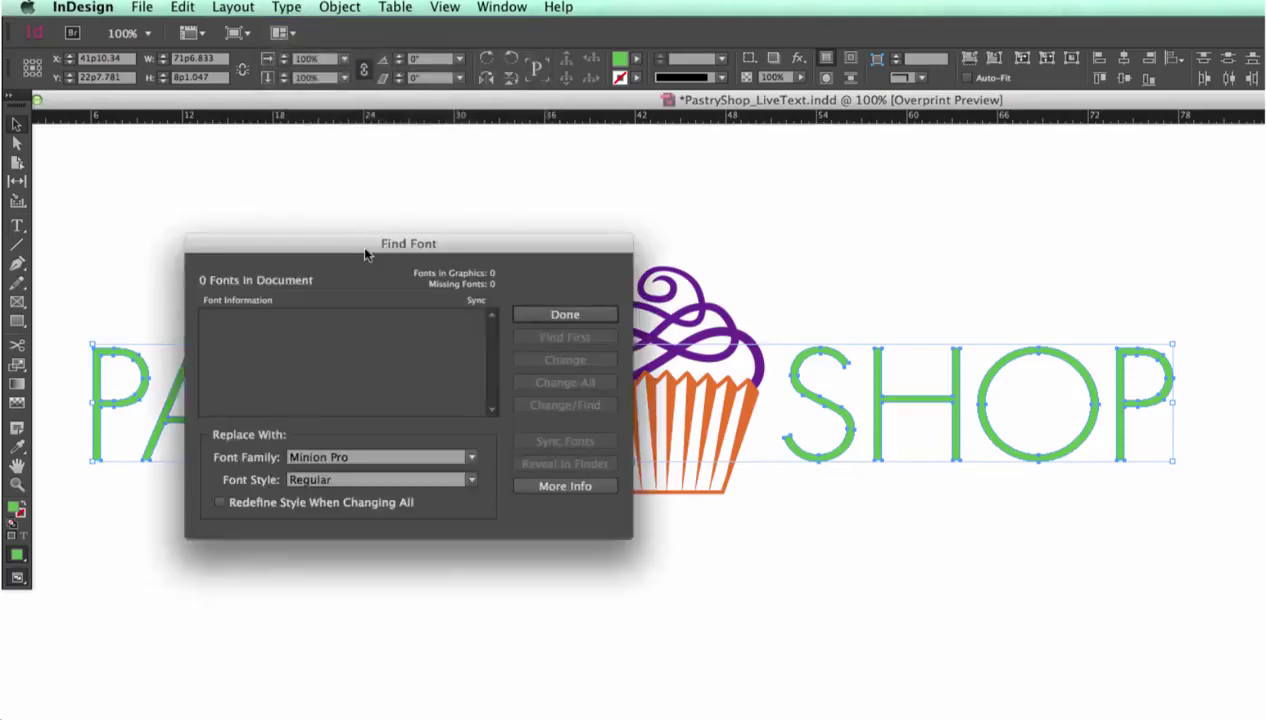